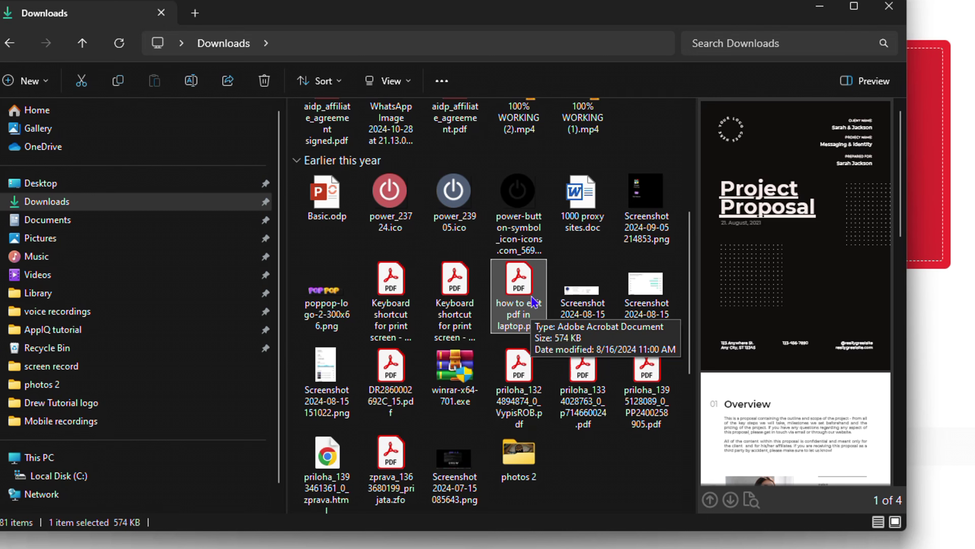
- Check the size of how to edit pdf in laptop.pdf in its file properties
{"action": "right_click", "coordinate": [533, 302]}
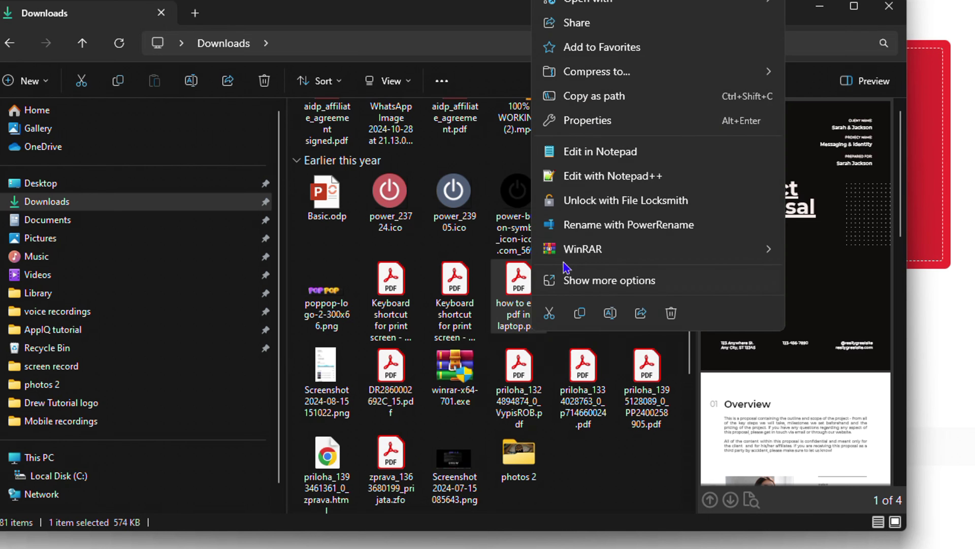
{"action": "left_click", "coordinate": [599, 120]}
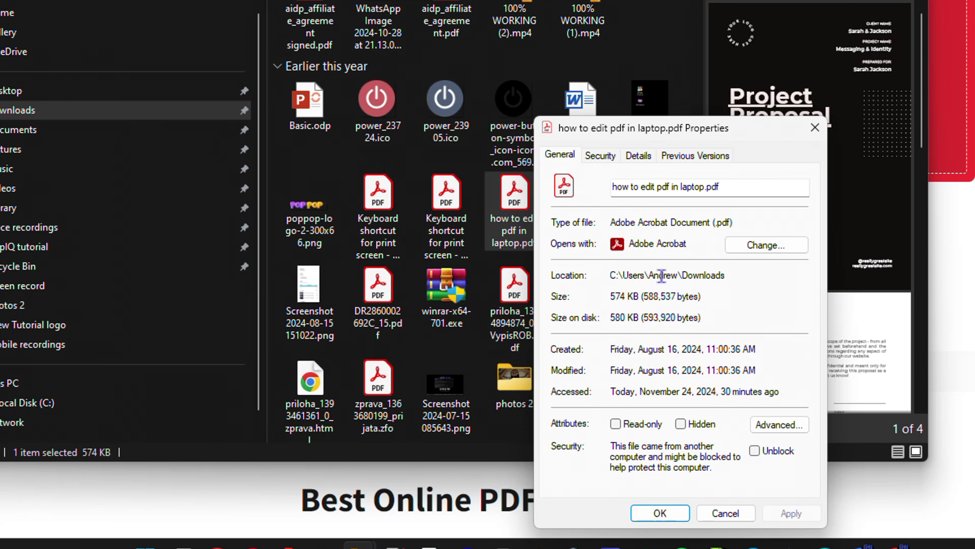
{"action": "left_click", "coordinate": [815, 127]}
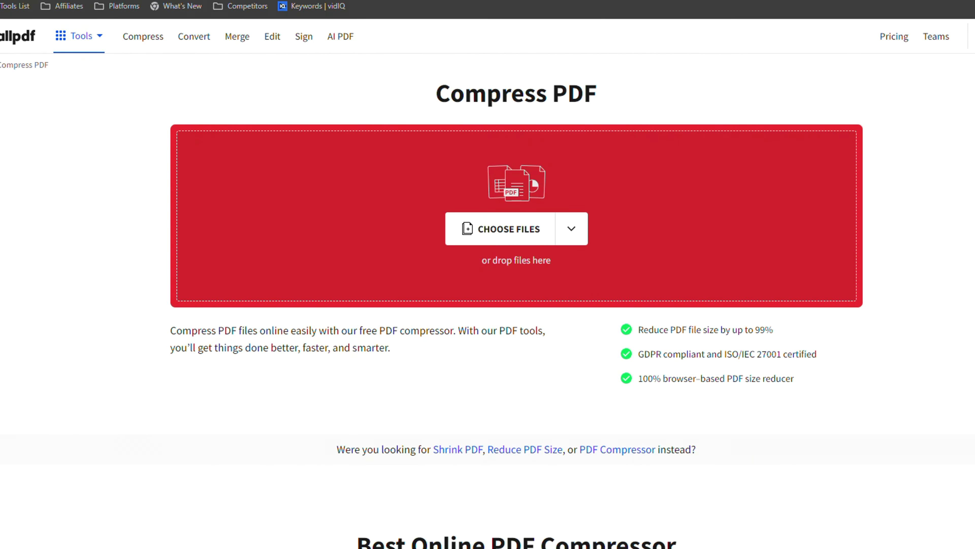
- Compress how to edit pdf in laptop.pdf in Smallpdf with the Basic option and download the compressed file
{"action": "left_click_drag", "start_coordinate": [658, 279], "coordinate": [509, 267]}
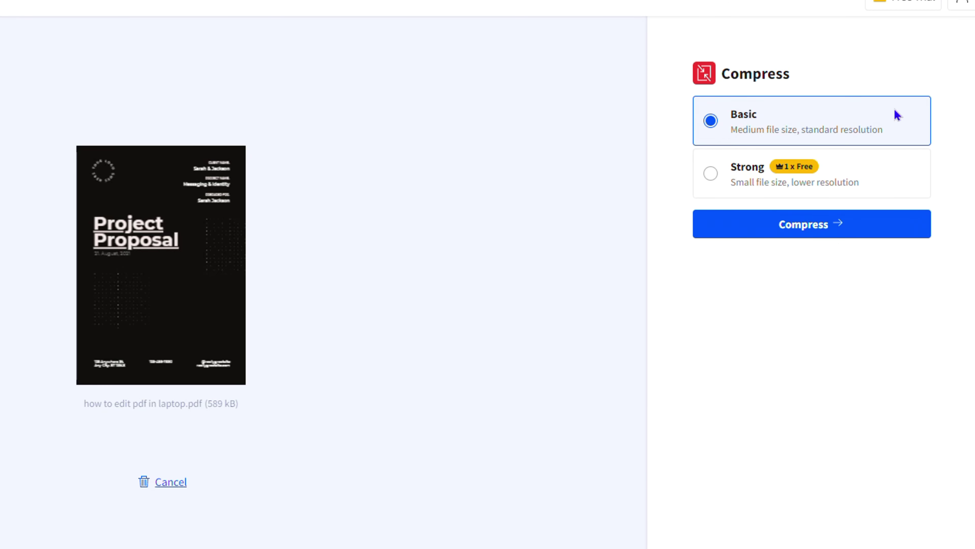
{"action": "left_click", "coordinate": [803, 232]}
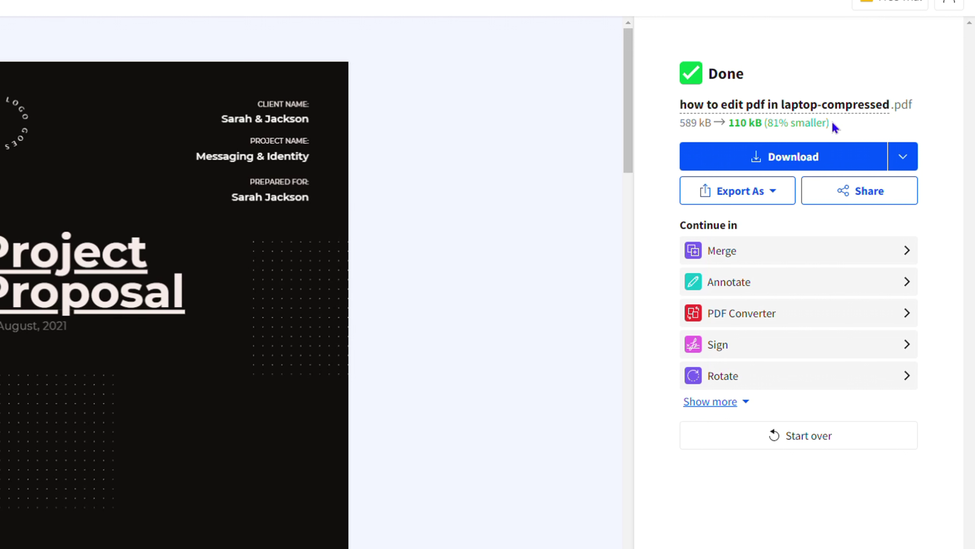
{"action": "left_click", "coordinate": [776, 163]}
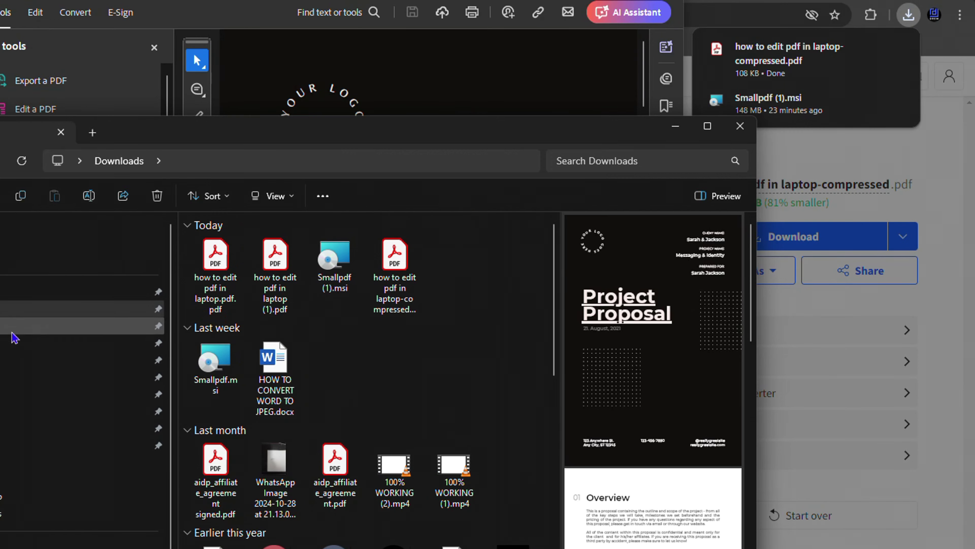
- View how to edit pdf in laptop-compressed.pdf from the Downloads folder, and close the document
{"action": "left_click", "coordinate": [12, 309]}
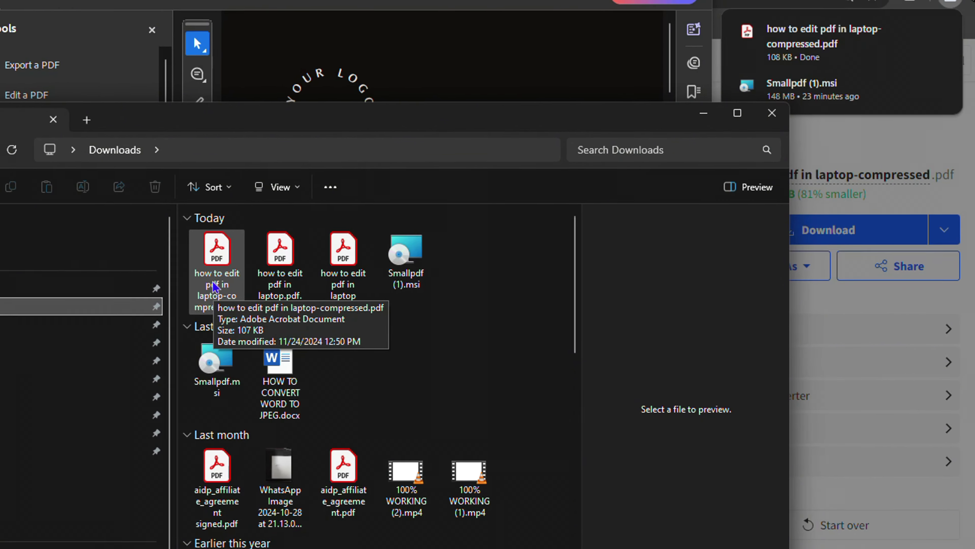
{"action": "double_click", "coordinate": [207, 285]}
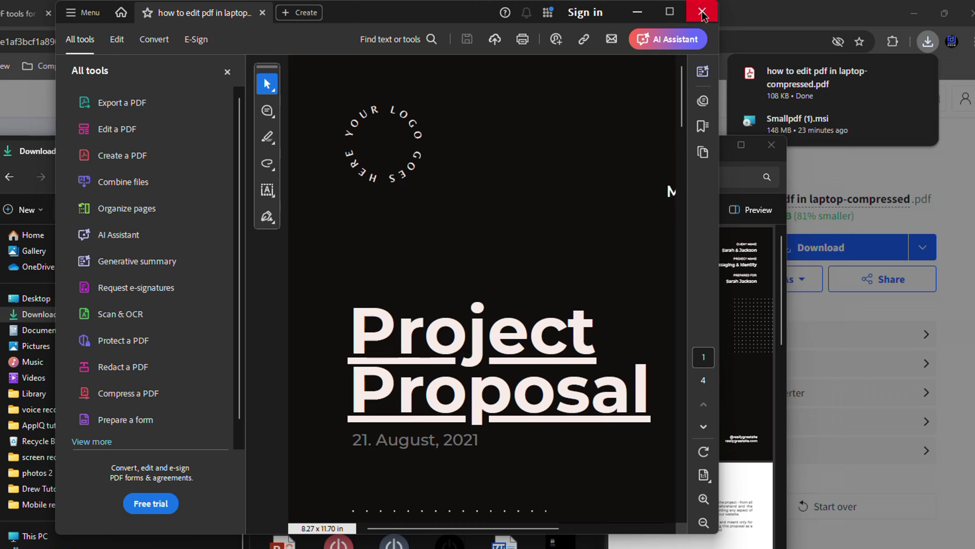
{"action": "left_click", "coordinate": [702, 15]}
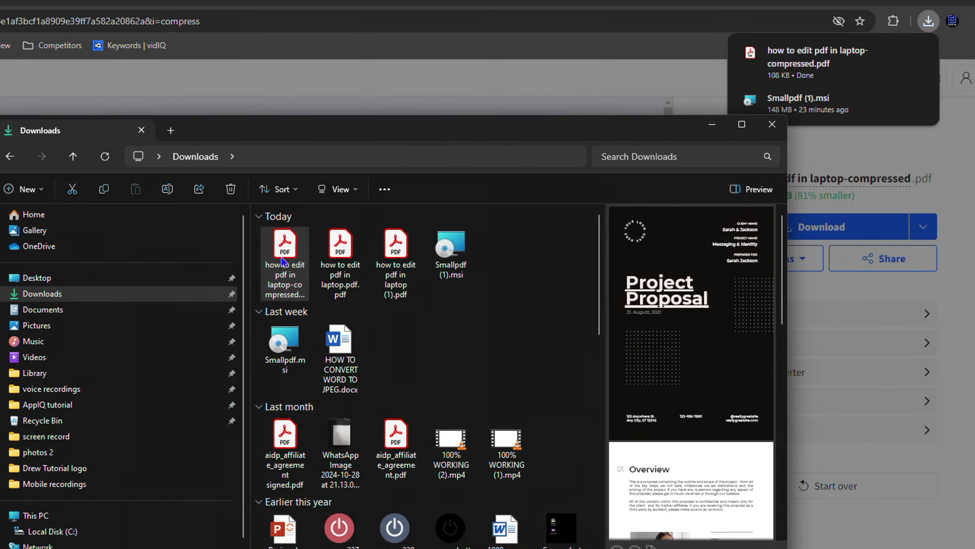
- Check the size of how to edit pdf in laptop-compressed.pdf in its file properties, and close the Downloads window
{"action": "right_click", "coordinate": [281, 277]}
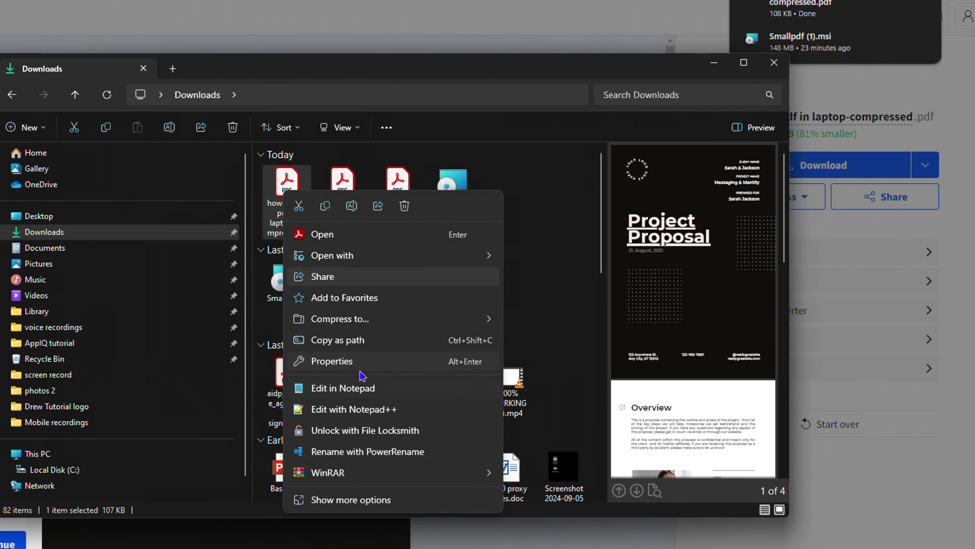
{"action": "left_click", "coordinate": [361, 367]}
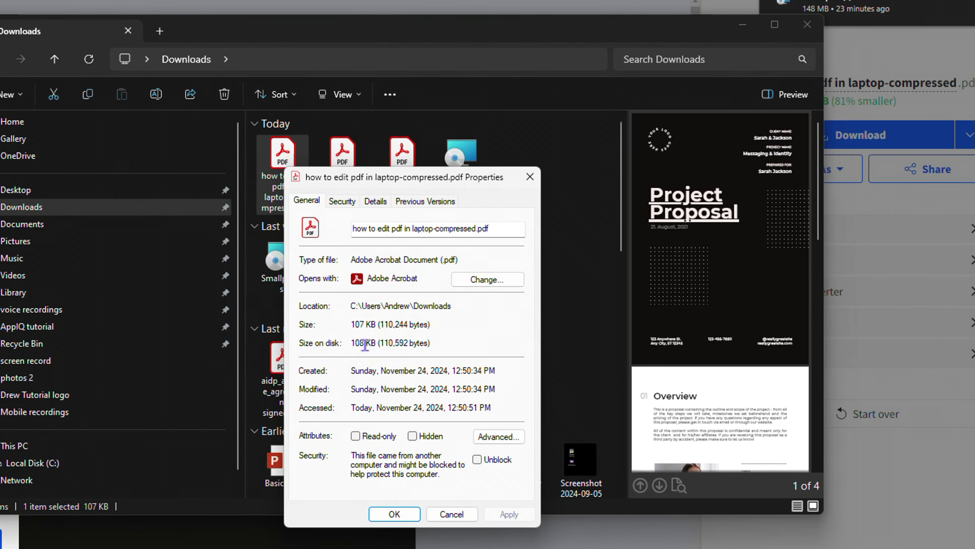
{"action": "left_click", "coordinate": [526, 180]}
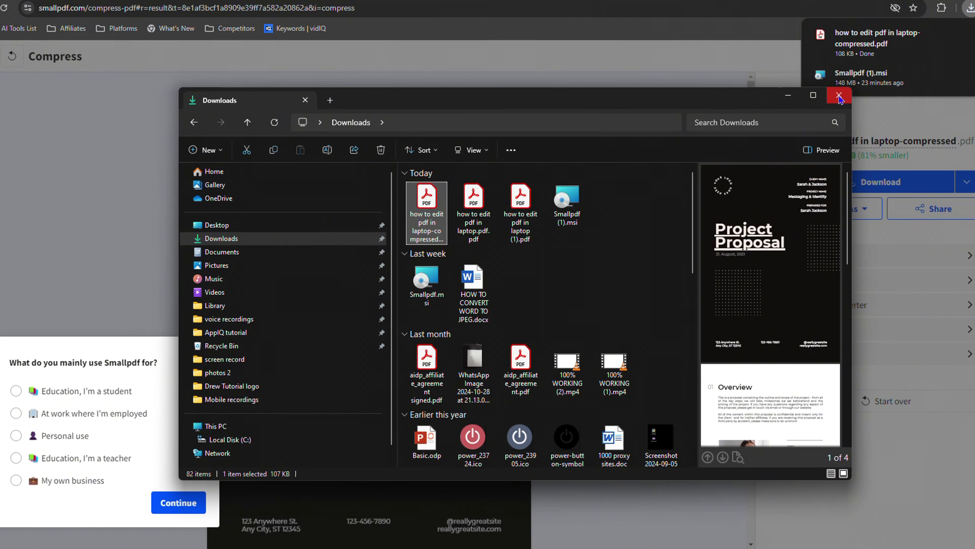
{"action": "left_click", "coordinate": [839, 96]}
{"action": "left_click", "coordinate": [711, 195]}
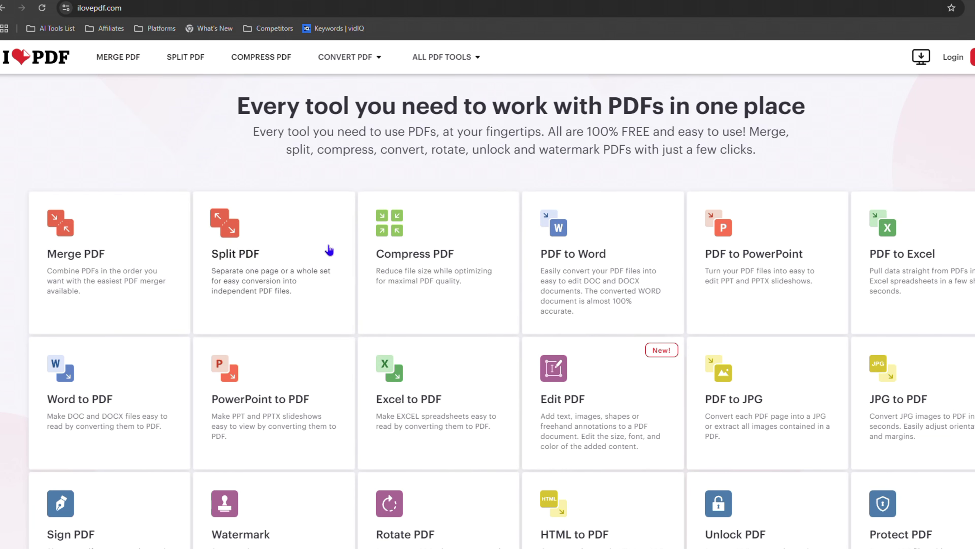
- In iLovePDF, open the Compress PDF tool and add how to edit pdf in laptop.pdf
{"action": "left_click", "coordinate": [409, 271]}
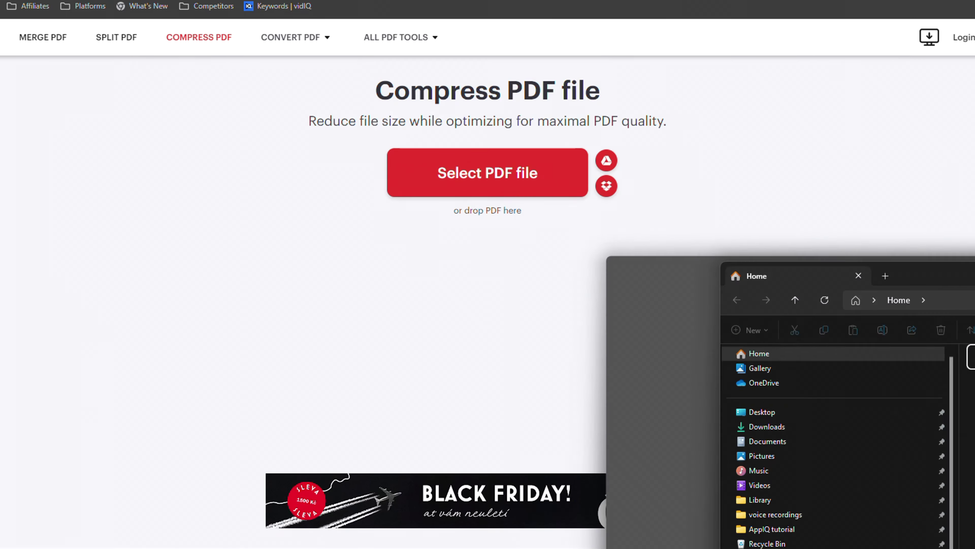
{"action": "key", "text": "Escape"}
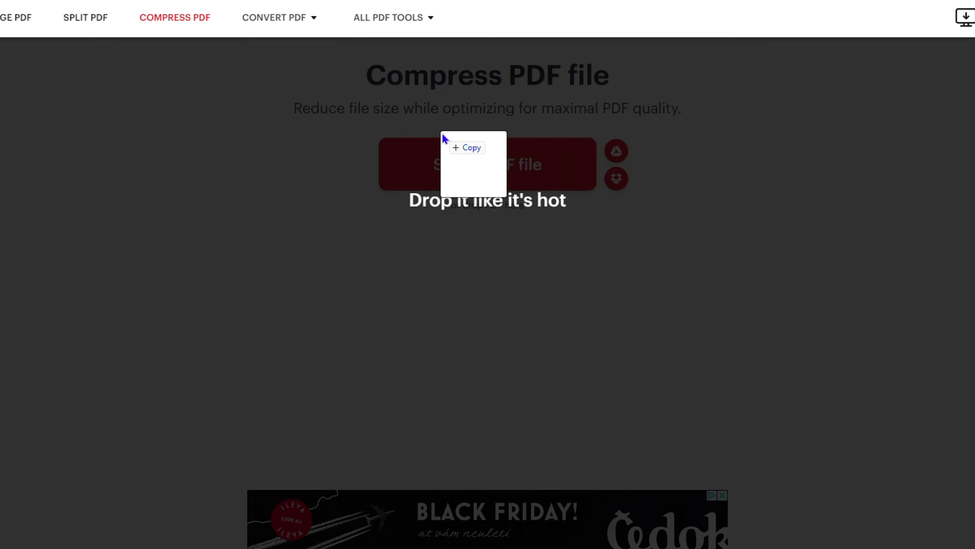
{"action": "left_click_drag", "start_coordinate": [445, 139], "coordinate": [443, 172]}
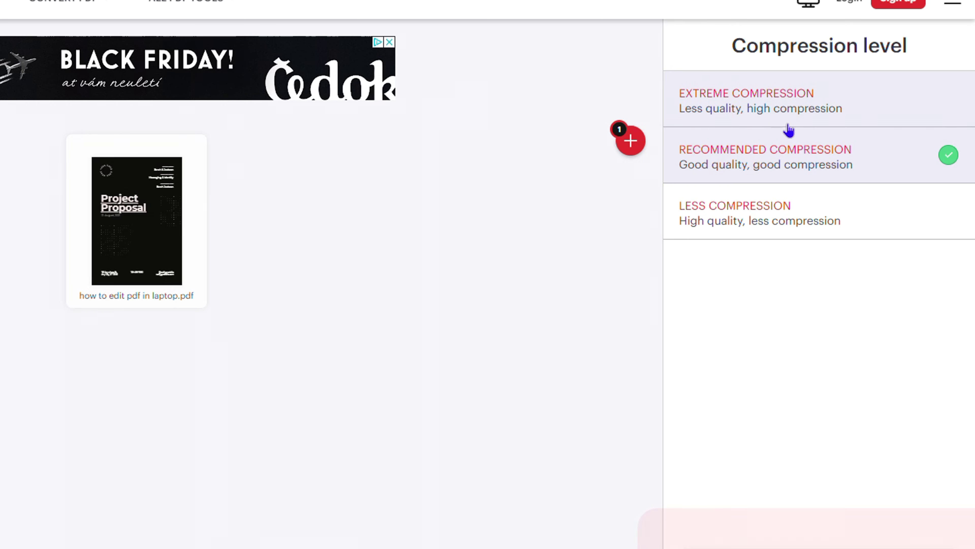
- Set the compression level to Extreme Compression and compress the PDF
{"action": "left_click", "coordinate": [747, 120]}
{"action": "scroll", "coordinate": [747, 119], "scroll_direction": "down", "scroll_amount": 2}
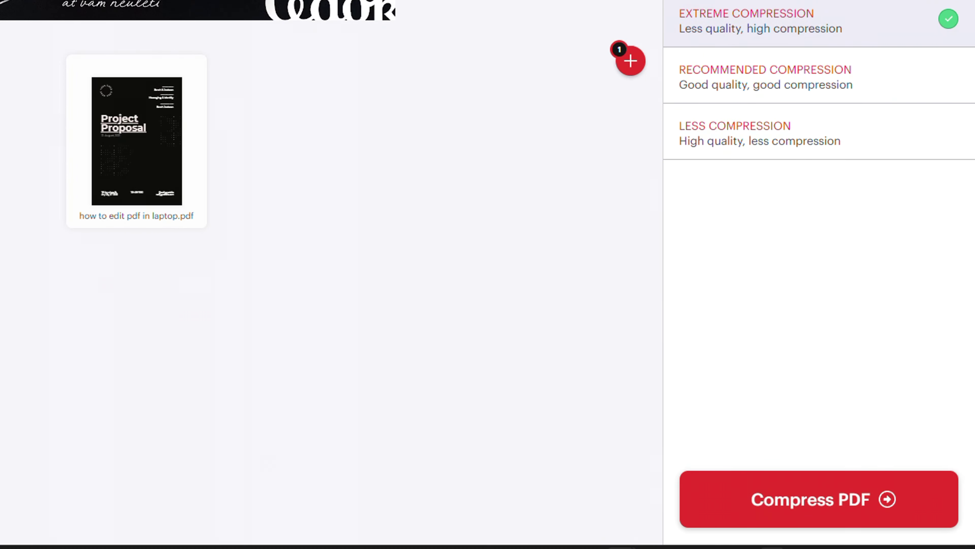
{"action": "left_click", "coordinate": [824, 511]}
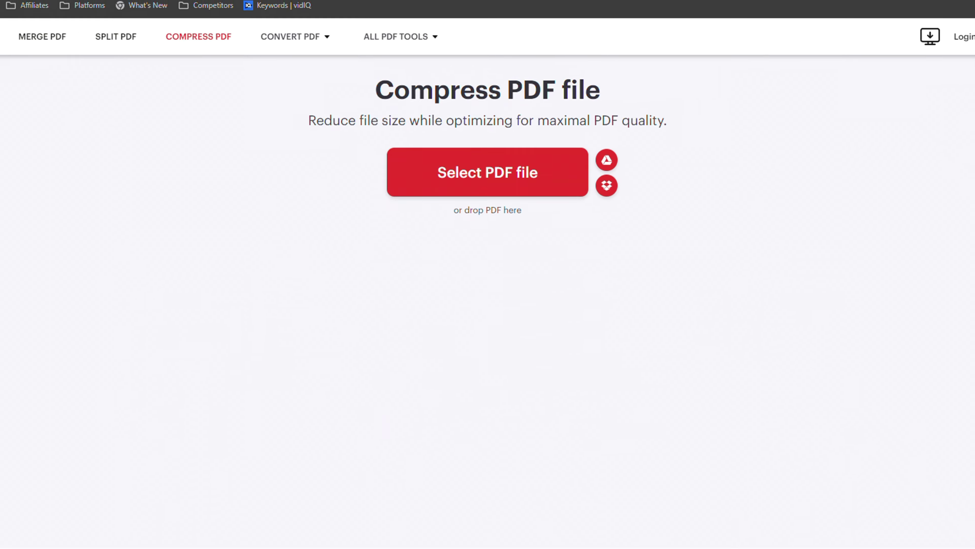
- Load how to edit pdf in laptop.pdf into the compressor again and compress it with Recommended Compression
{"action": "left_click", "coordinate": [488, 172]}
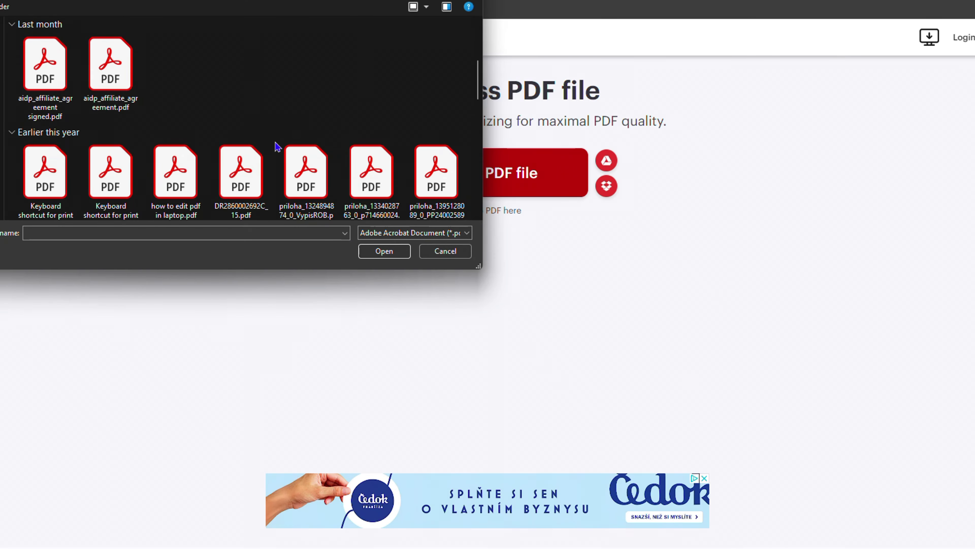
{"action": "left_click", "coordinate": [181, 176]}
{"action": "left_click", "coordinate": [384, 250]}
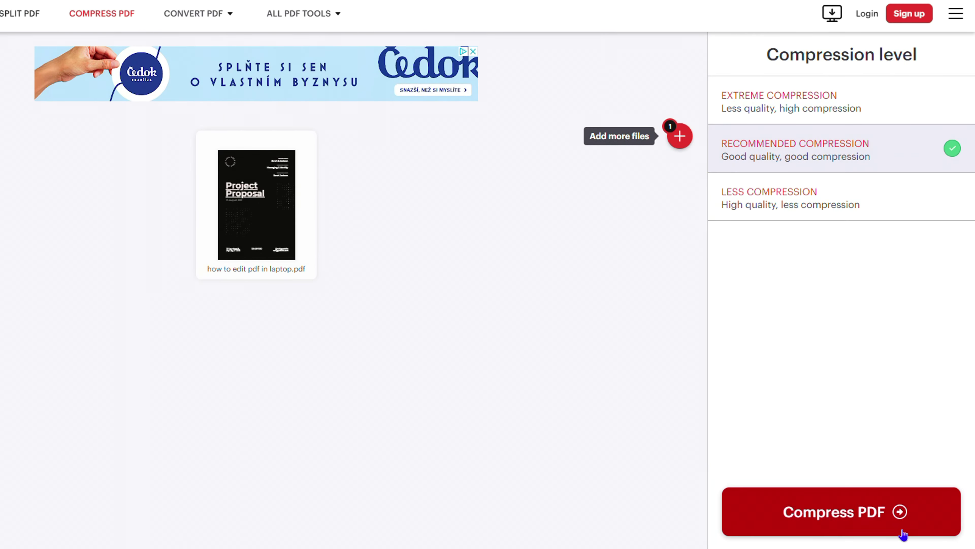
{"action": "left_click", "coordinate": [864, 540]}
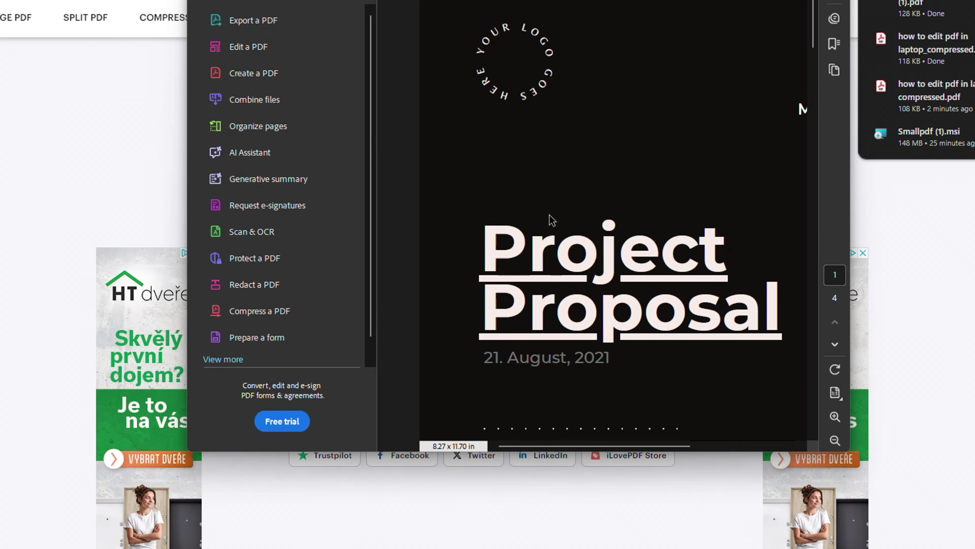
- Close the two compressed PDFs open in Adobe Acrobat, starting with the current tab only
{"action": "left_click", "coordinate": [839, 0]}
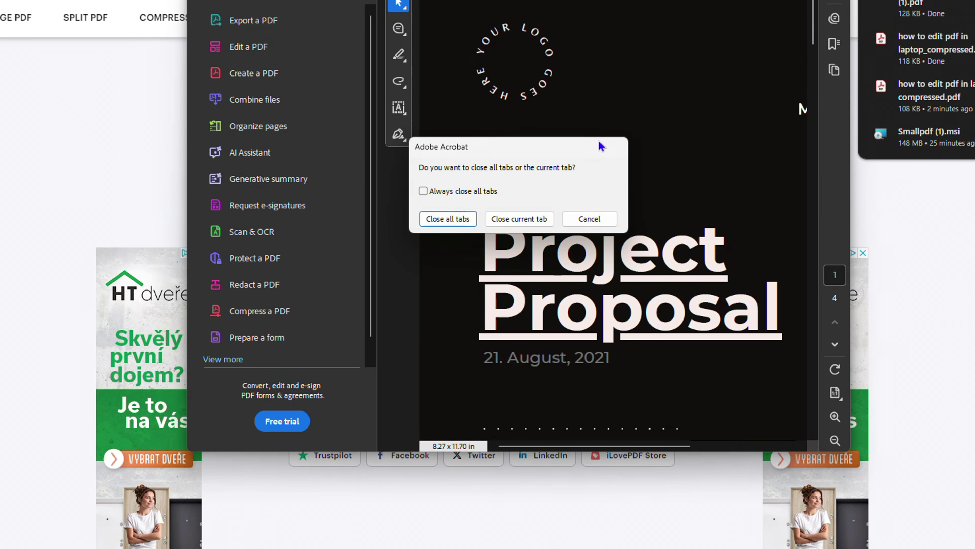
{"action": "left_click", "coordinate": [531, 218]}
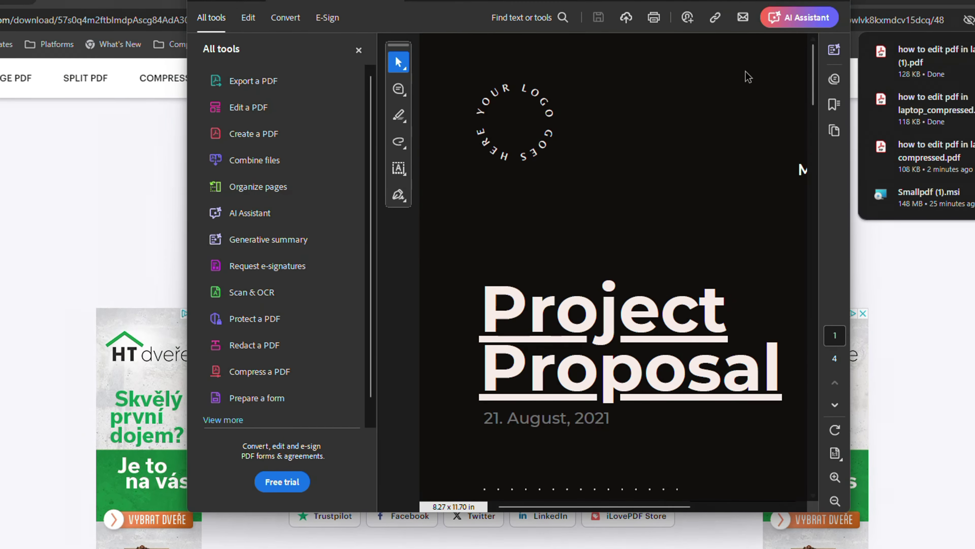
{"action": "left_click", "coordinate": [841, 15]}
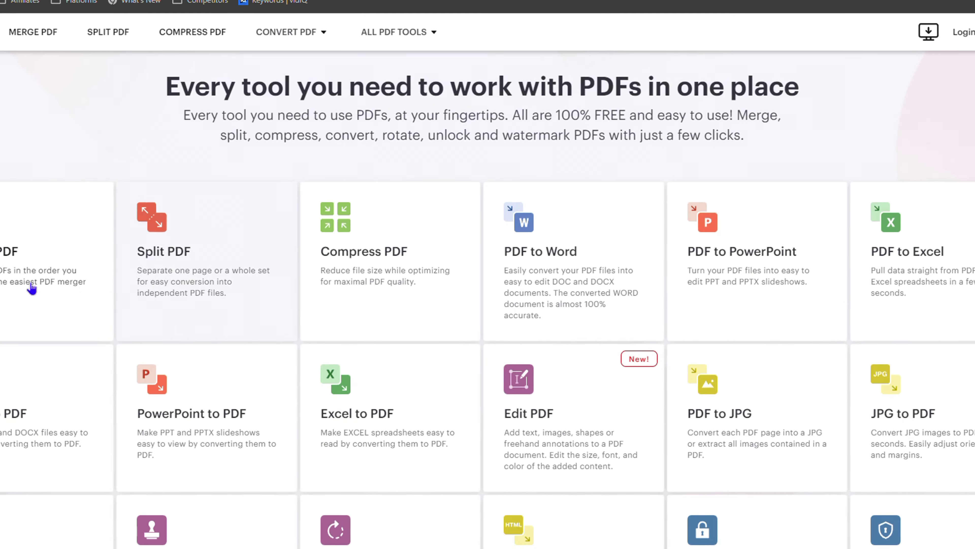
- Look through the PDF tools offered on the iLovePDF home page and on the Smallpdf home page
{"action": "scroll", "coordinate": [503, 337], "scroll_direction": "down", "scroll_amount": 15}
{"action": "scroll", "coordinate": [615, 350], "scroll_direction": "up", "scroll_amount": 15}
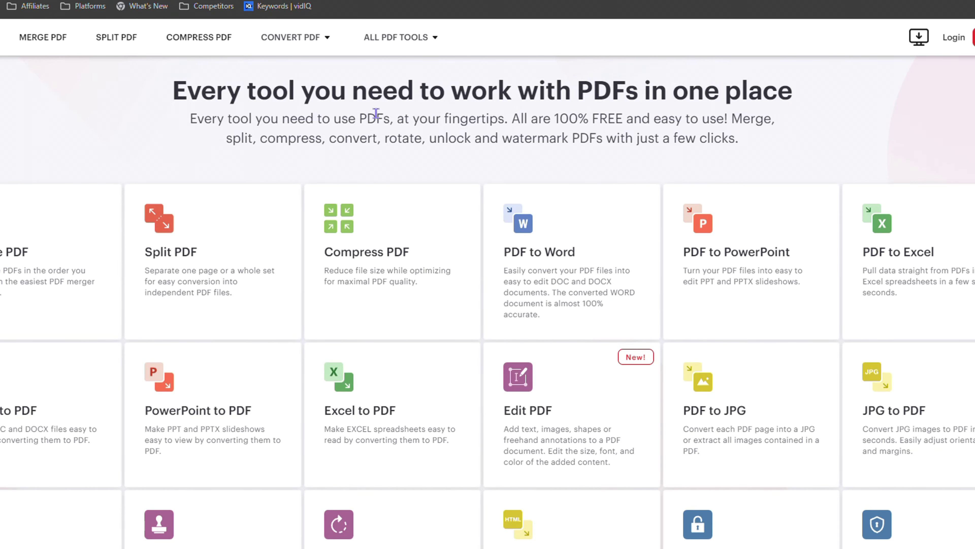
{"action": "mouse_move", "coordinate": [416, 42]}
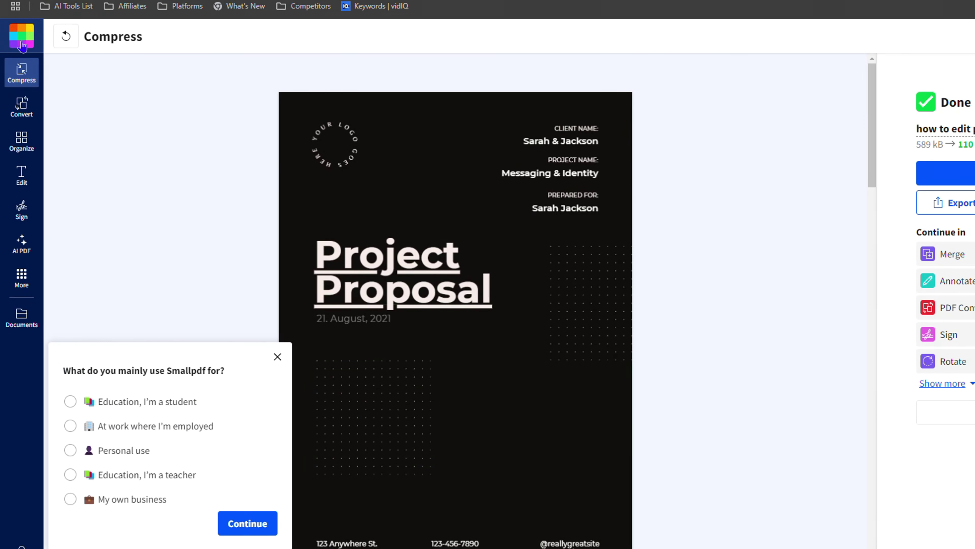
{"action": "left_click", "coordinate": [22, 45]}
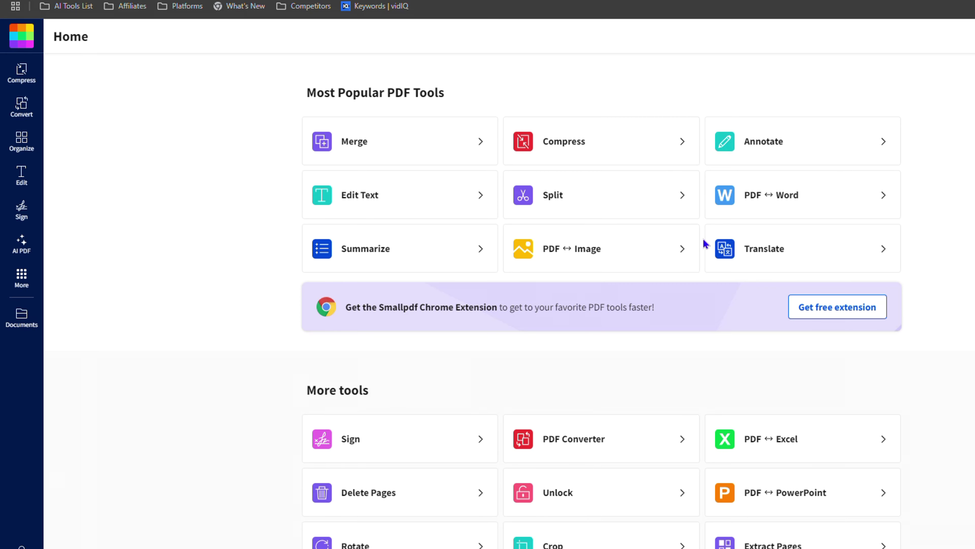
{"action": "scroll", "coordinate": [703, 240], "scroll_direction": "down", "scroll_amount": 5}
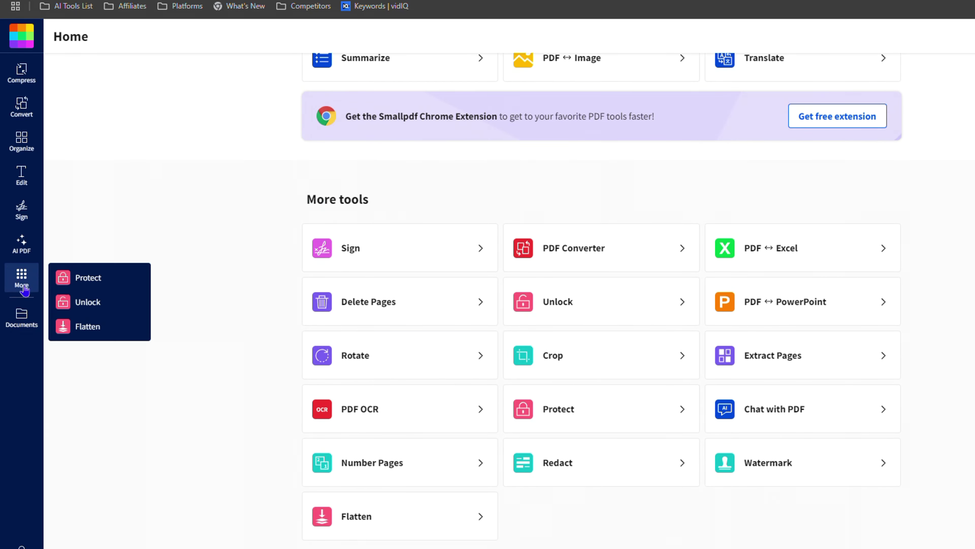